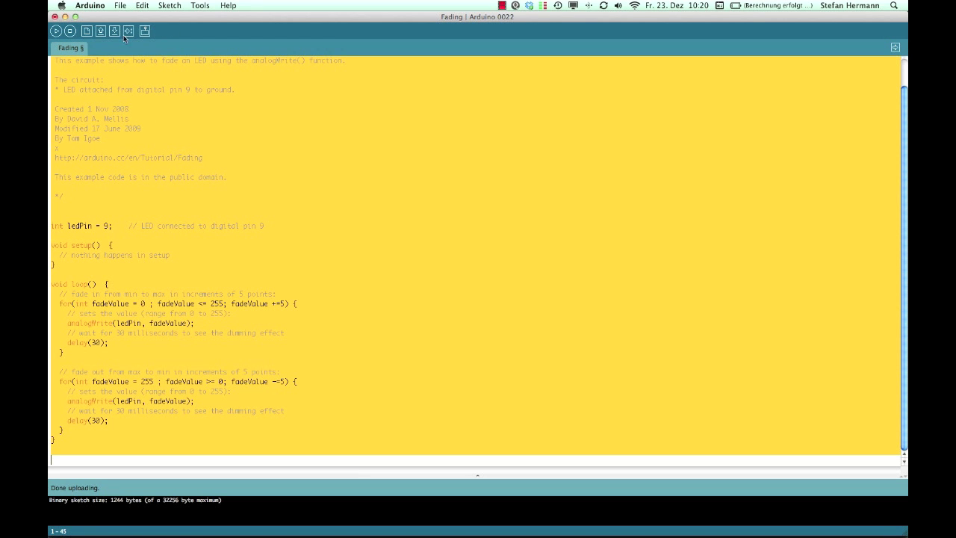
Open the Knob example from File > Examples > Servo in its own window.
click(120, 6)
mouse_move(131, 40)
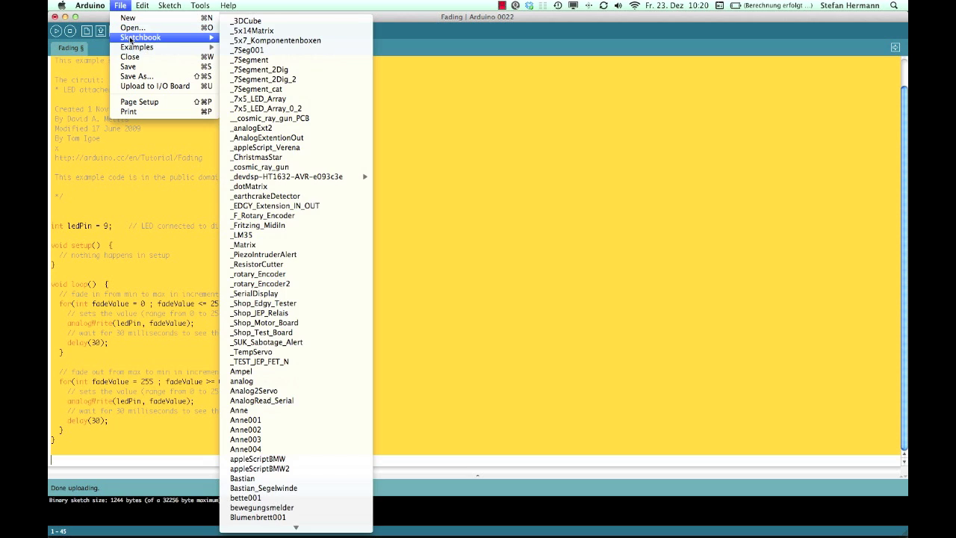
mouse_move(336, 47)
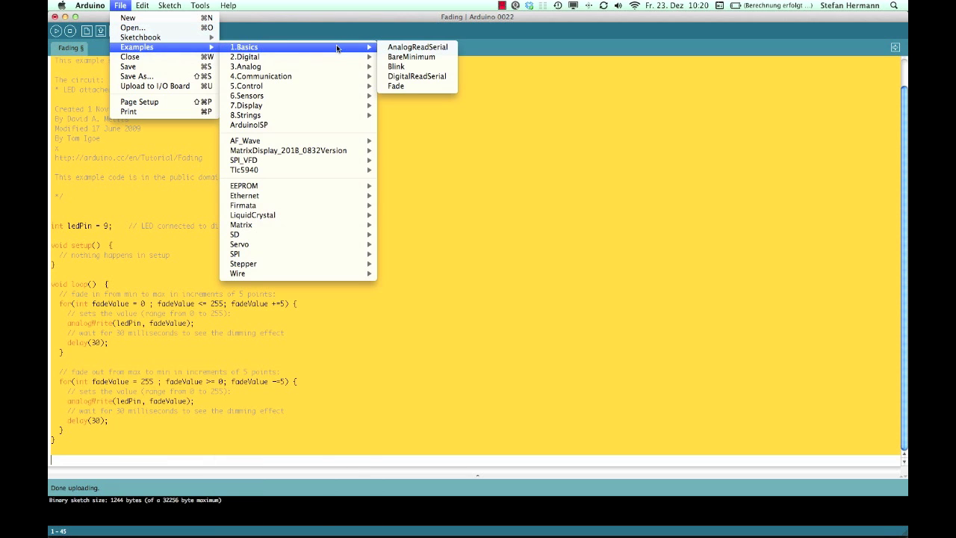
mouse_move(330, 69)
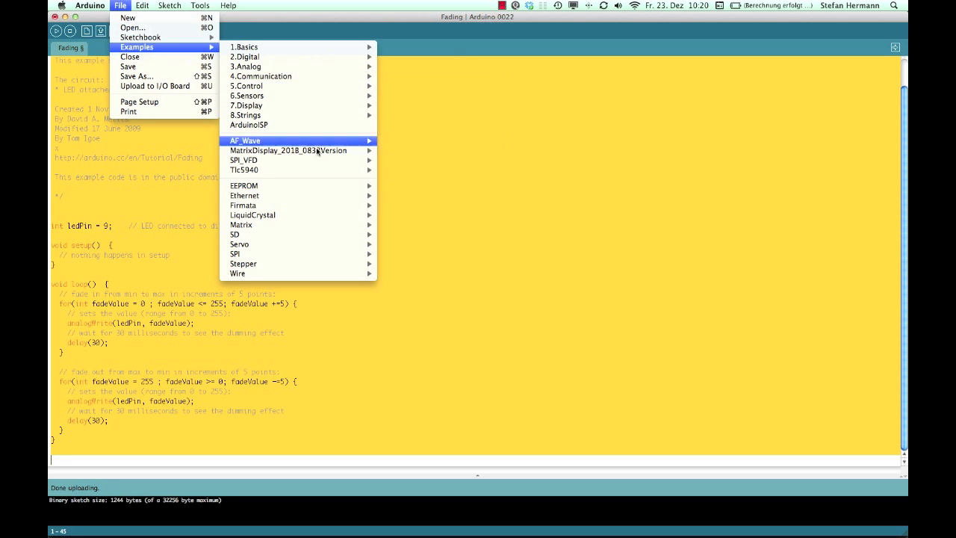
mouse_move(310, 248)
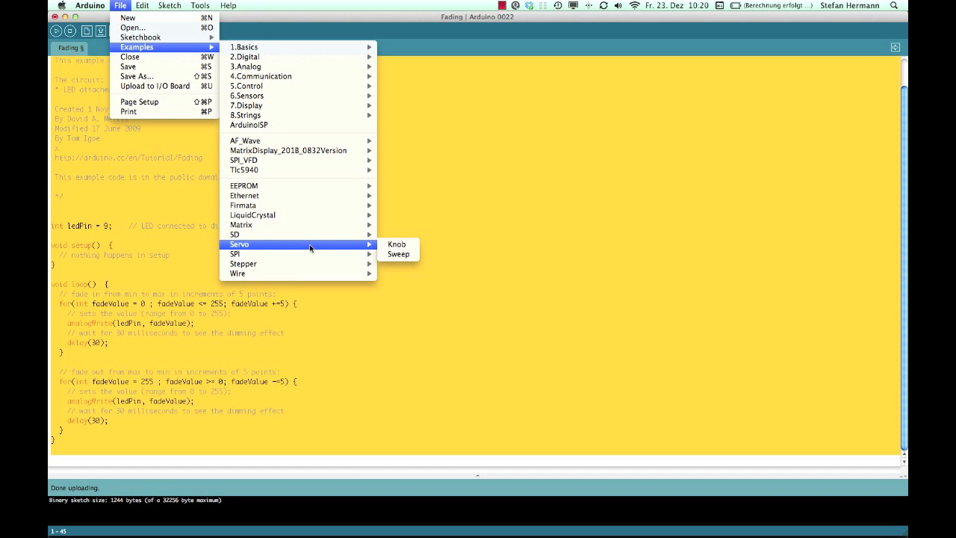
click(410, 246)
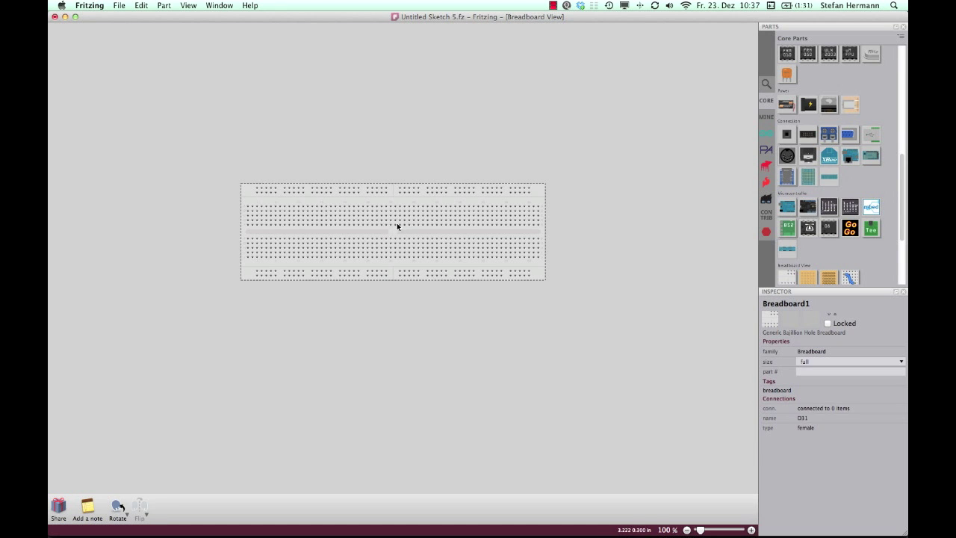
Move the breadboard up and place an Arduino Uno just below it.
drag(392, 231, 388, 187)
click(636, 245)
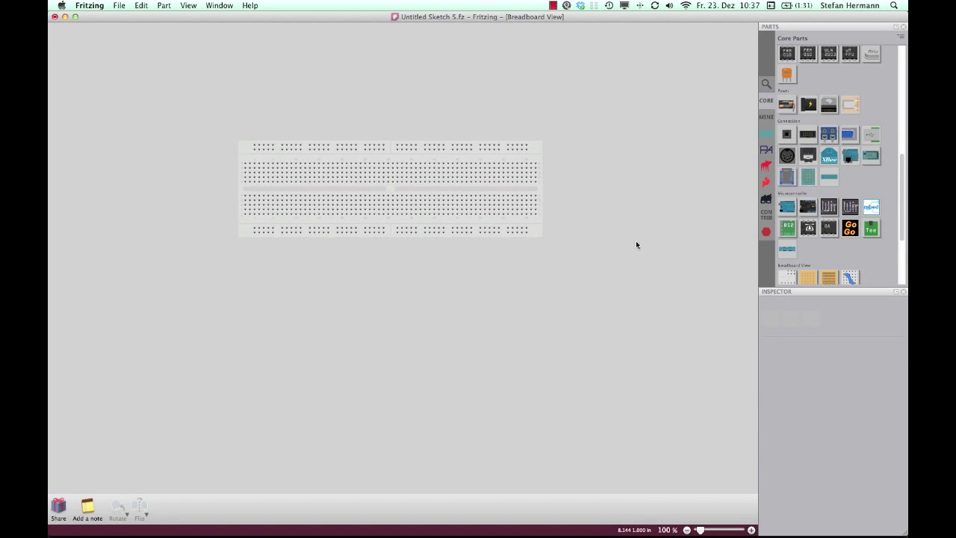
scroll(777, 183, down, 5)
scroll(786, 176, up, 4)
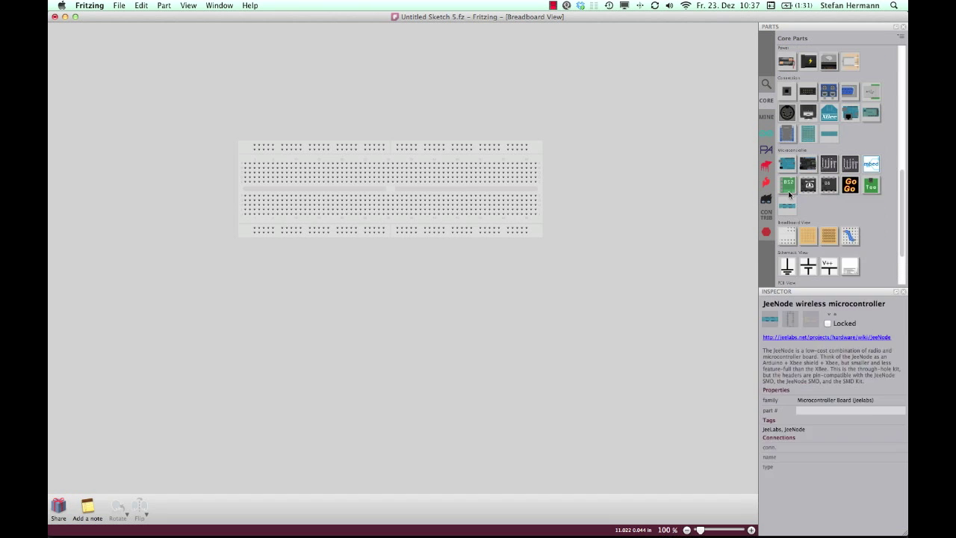
drag(788, 171, 372, 280)
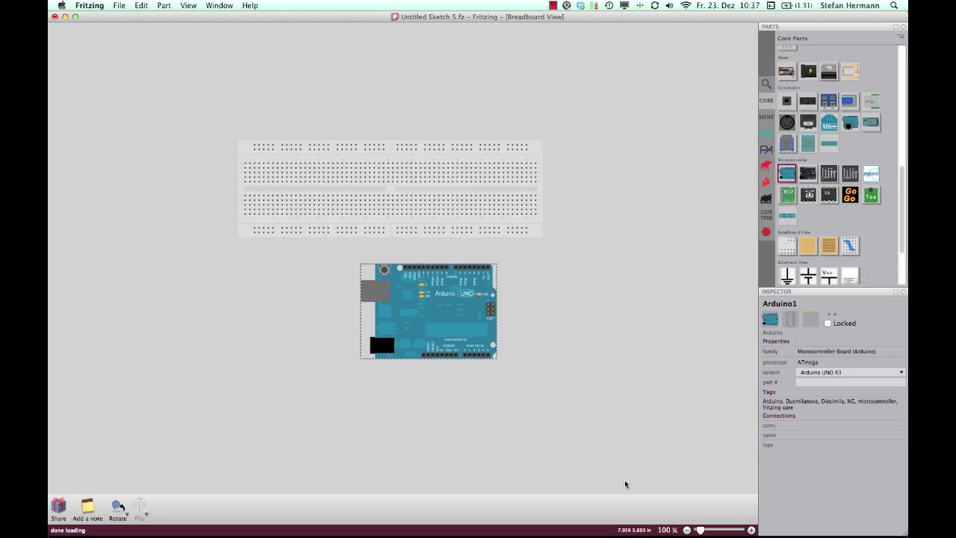
ctrl+scroll(379, 321, up, 5)
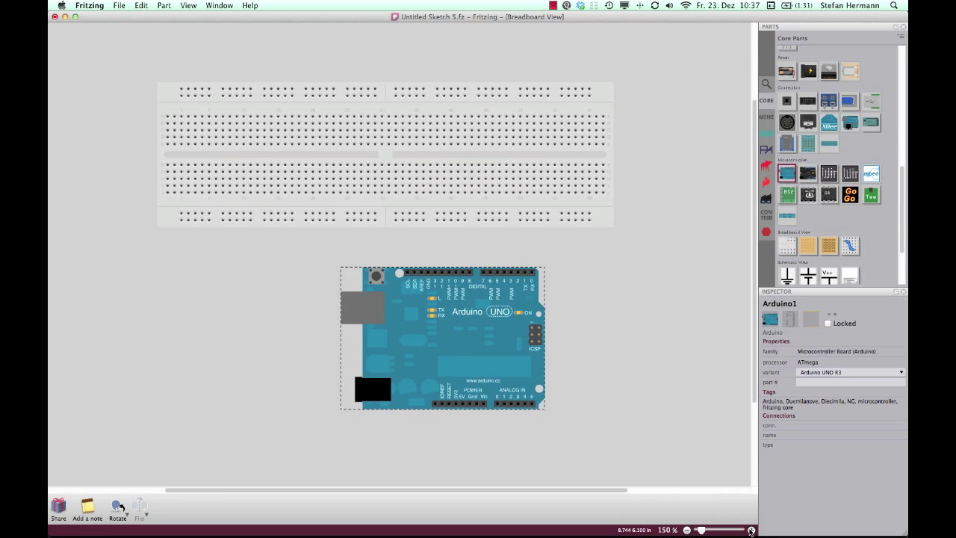
drag(428, 367, 433, 355)
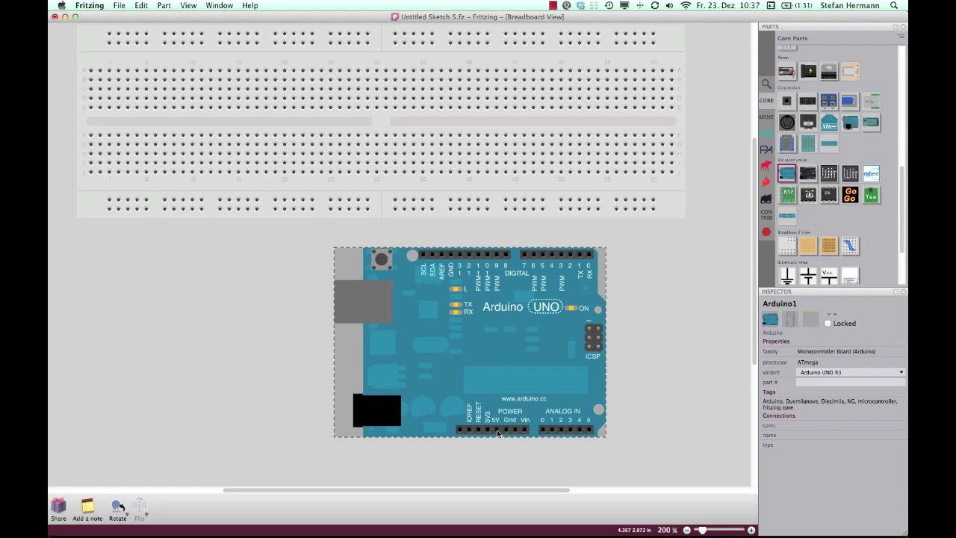
Run a bent red wire from the Arduino's 5V pin and a GND wire to the breadboard rails.
drag(493, 429, 395, 207)
drag(425, 273, 394, 429)
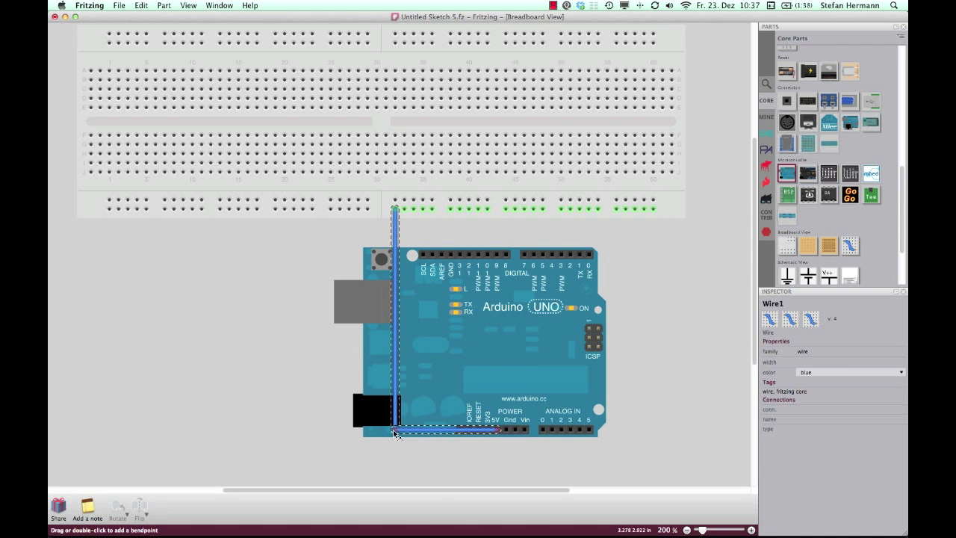
right_click(397, 229)
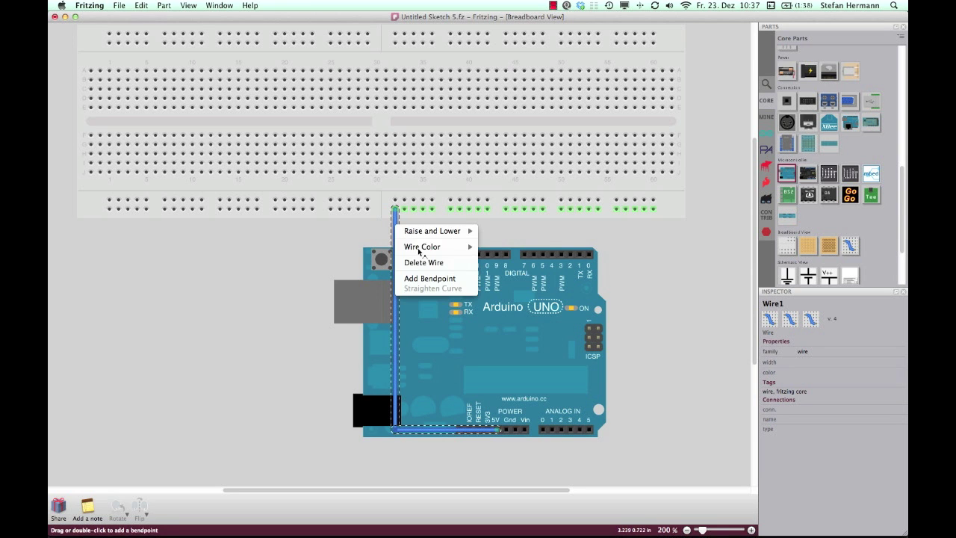
mouse_move(429, 247)
click(494, 261)
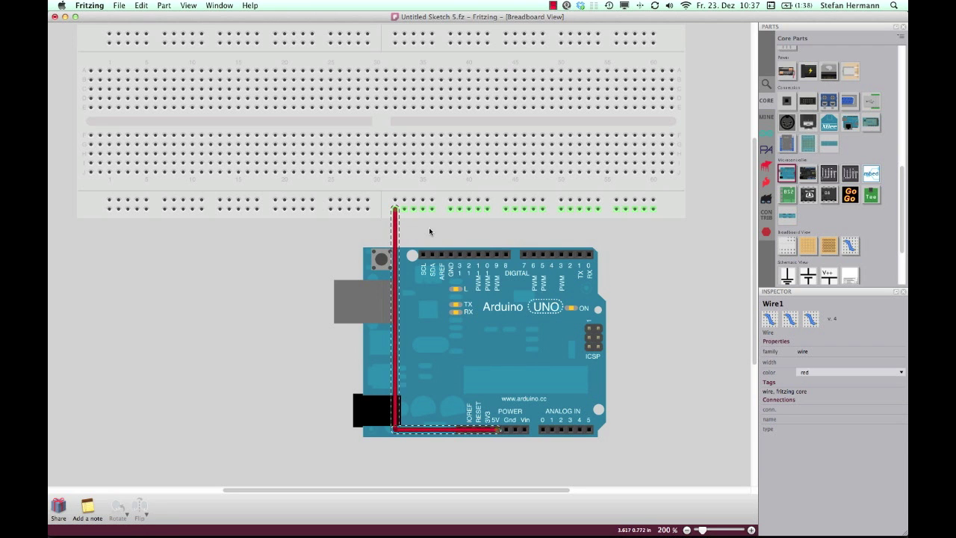
click(439, 254)
drag(411, 222, 397, 209)
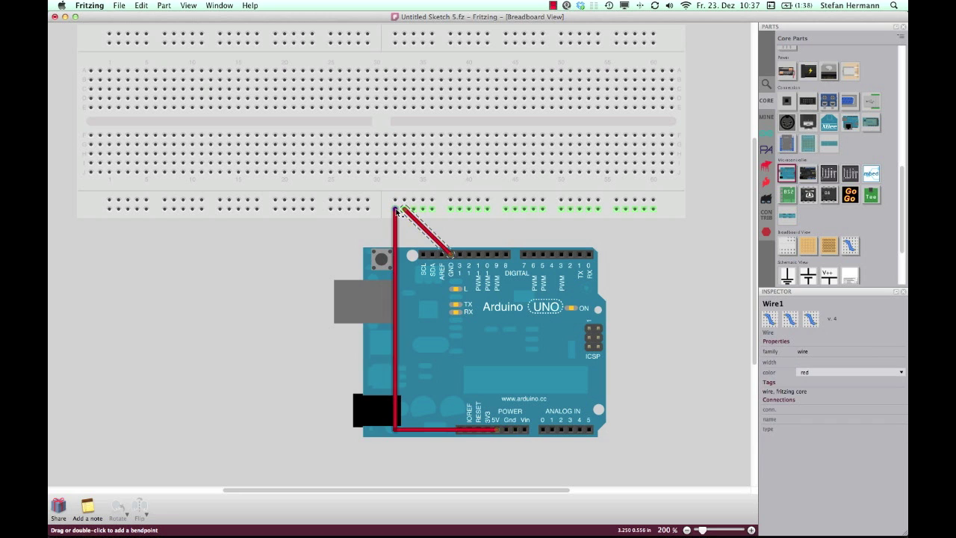
Change the Arduino's GND wire colour to black through Wire Color.
right_click(427, 230)
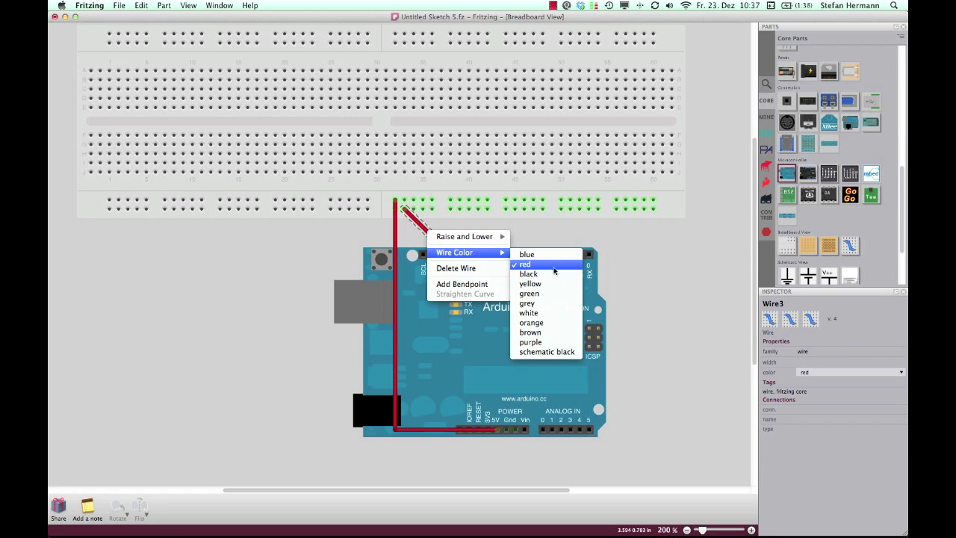
key(Escape)
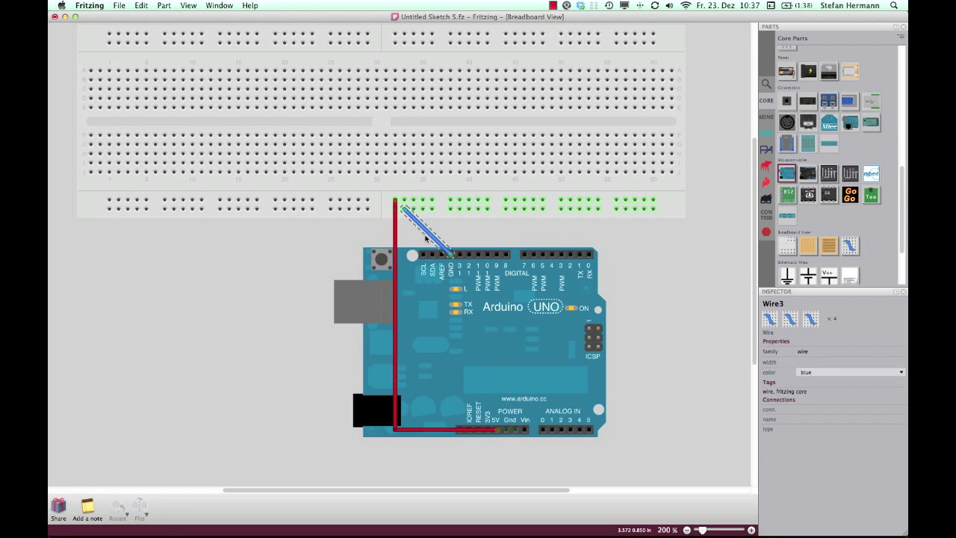
right_click(427, 236)
mouse_move(453, 254)
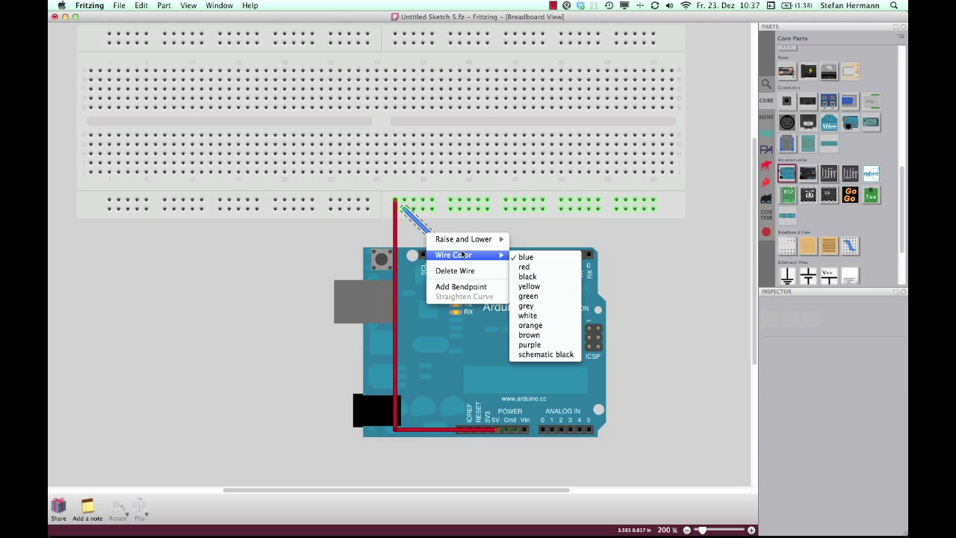
click(536, 277)
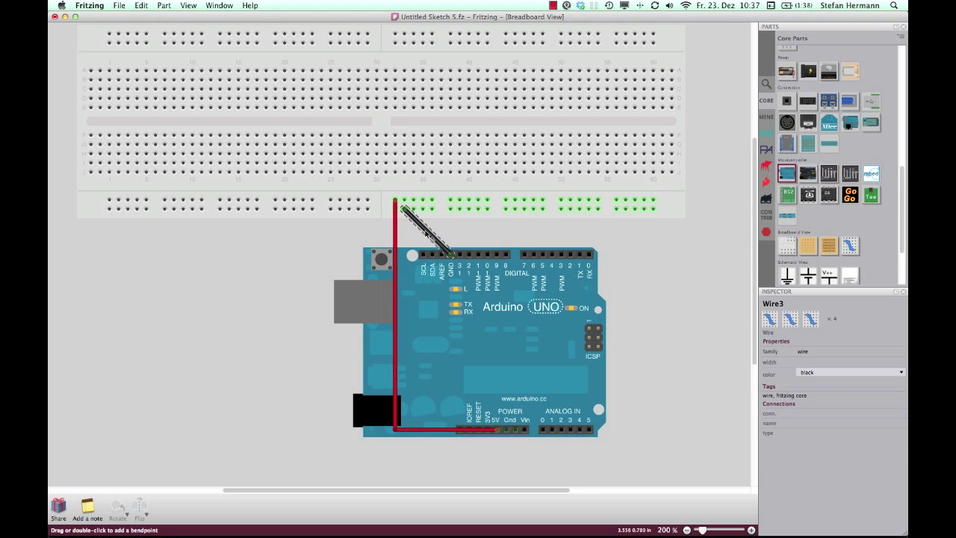
click(463, 229)
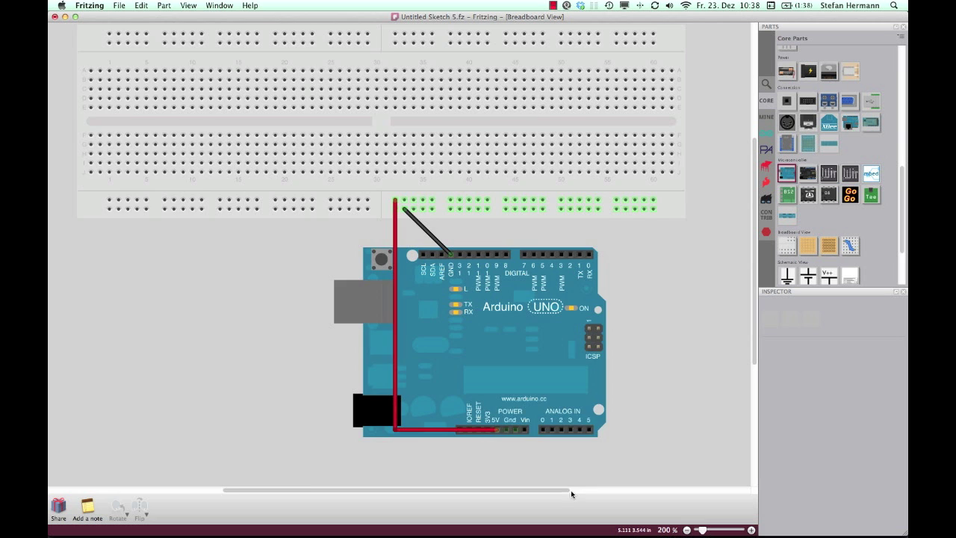
Add a Basic Servo from the Parts bin and plug it upright into the breadboard.
drag(571, 490, 707, 492)
scroll(785, 225, down, 5)
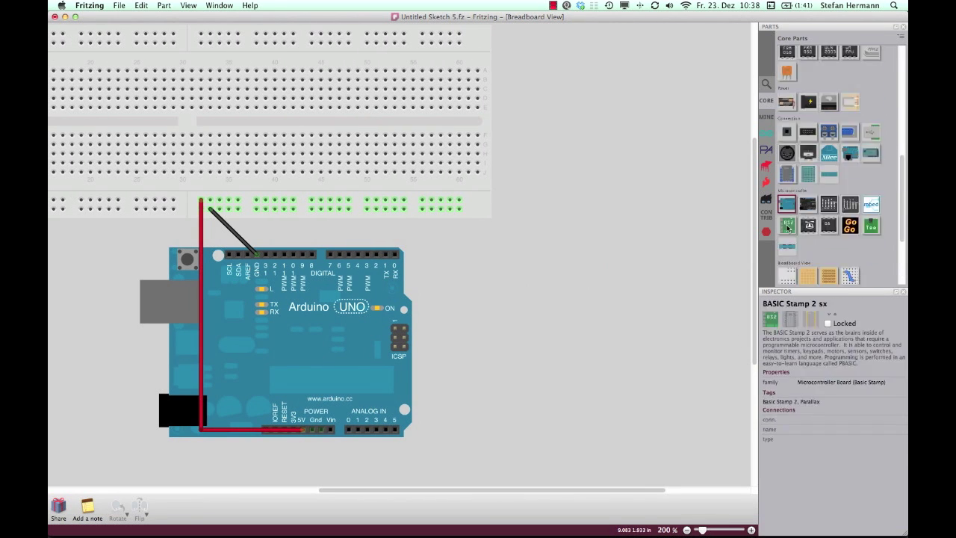
scroll(785, 226, up, 3)
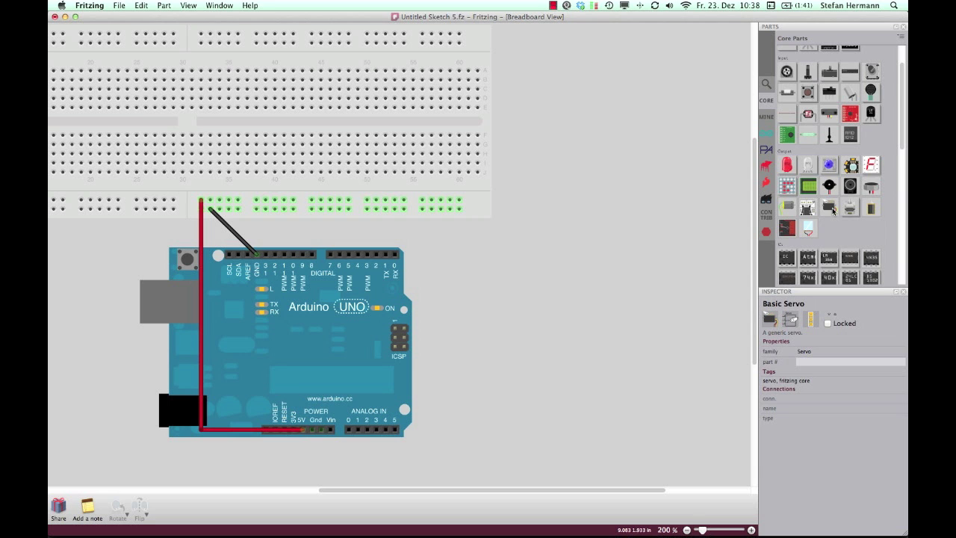
drag(820, 211, 609, 147)
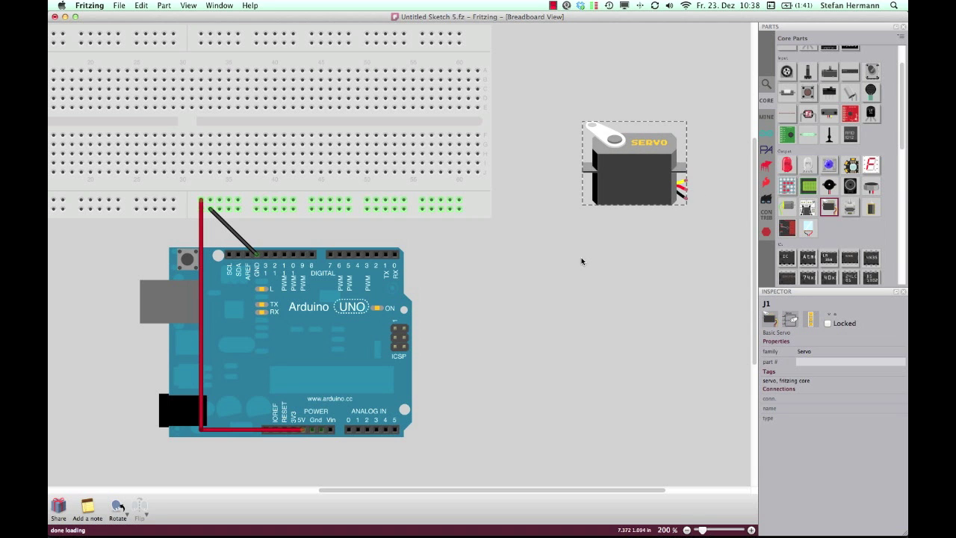
drag(610, 172, 584, 176)
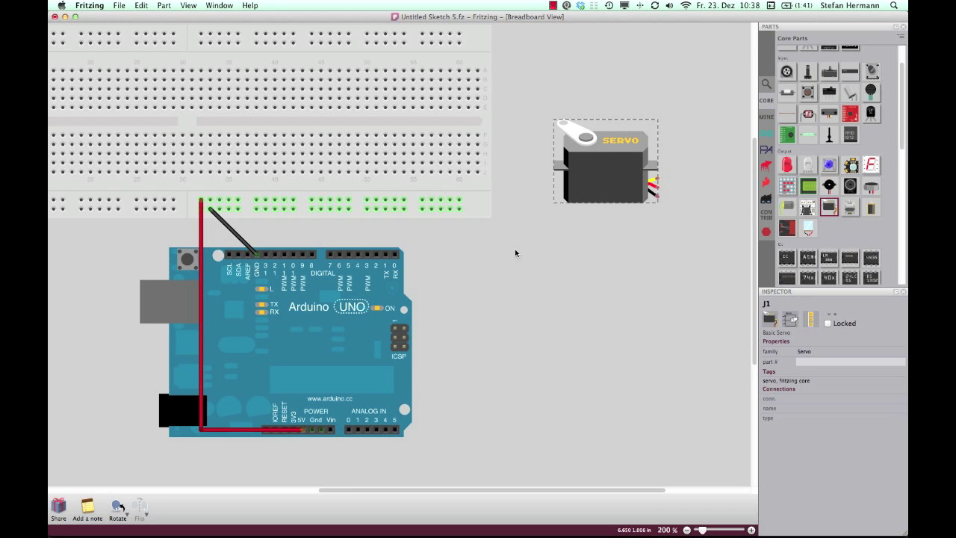
scroll(514, 252, left, 2)
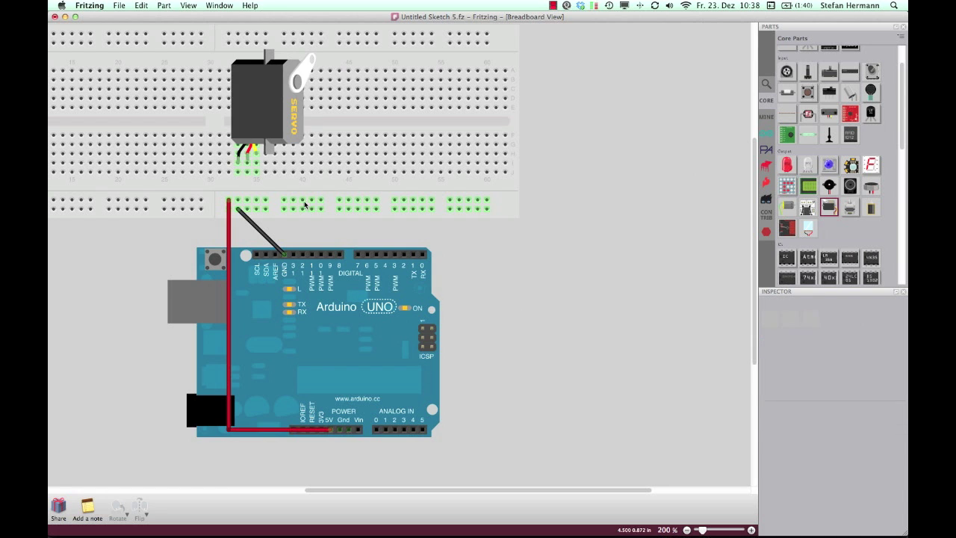
click(266, 170)
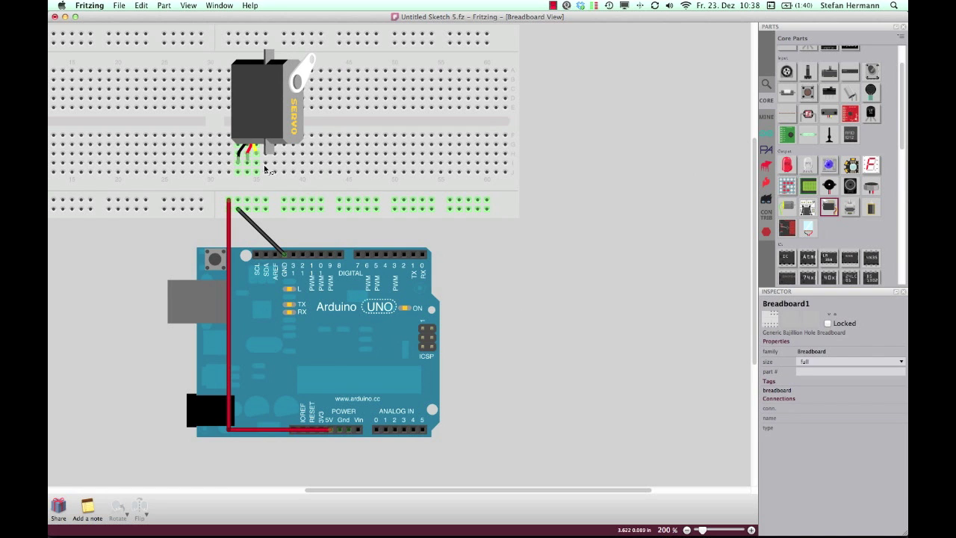
Wire the servo's ground and power columns straight down to the rails, making the power wire red.
click(246, 159)
click(249, 163)
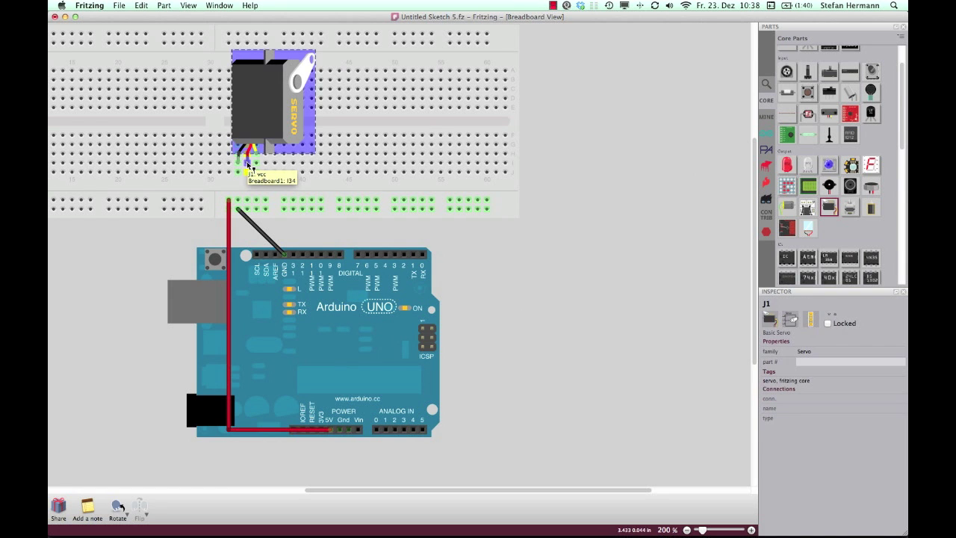
click(237, 173)
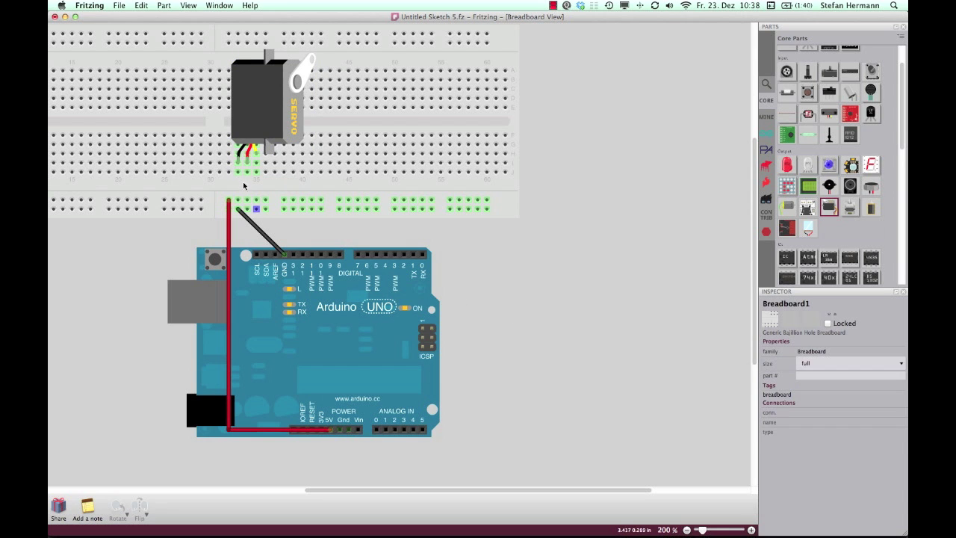
drag(238, 173, 247, 208)
click(262, 130)
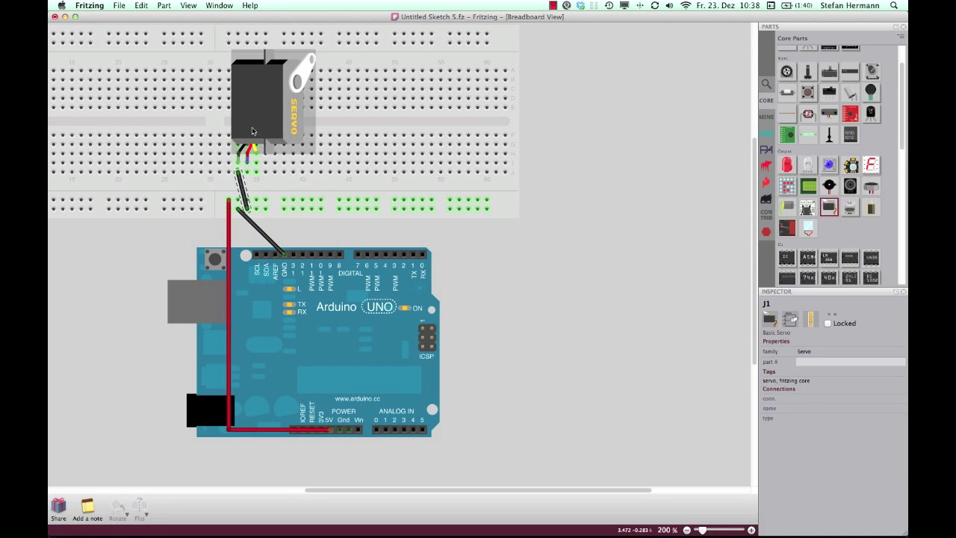
drag(262, 129, 271, 129)
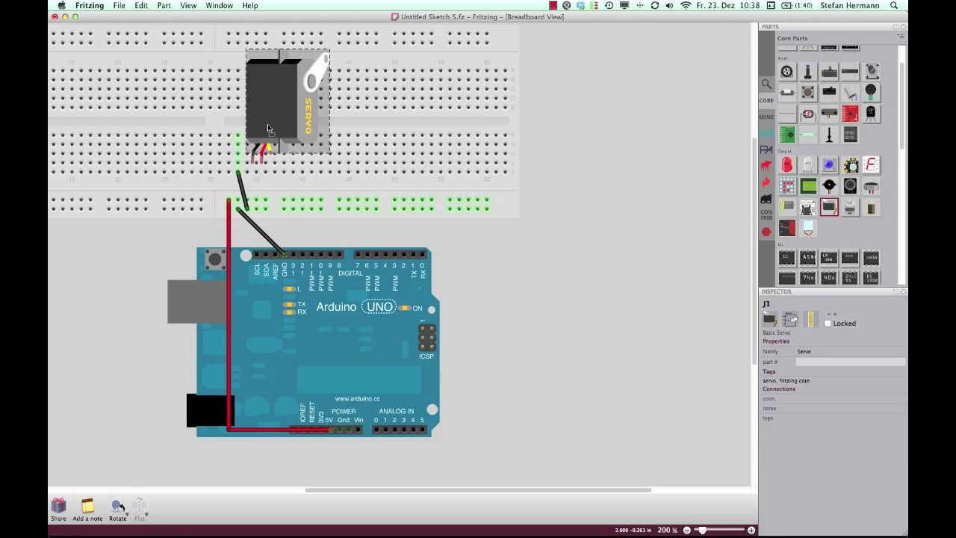
click(247, 173)
drag(239, 174, 256, 203)
right_click(256, 190)
mouse_move(299, 209)
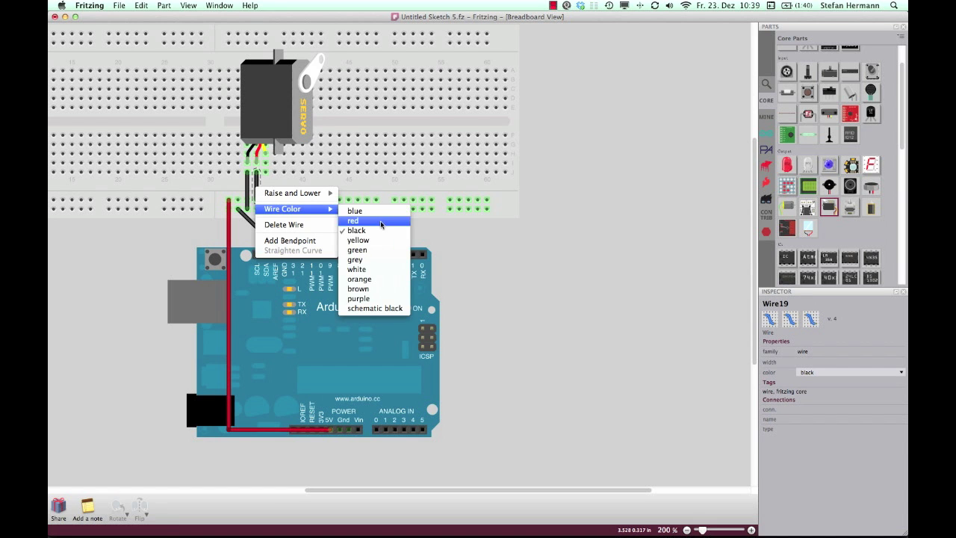
click(382, 220)
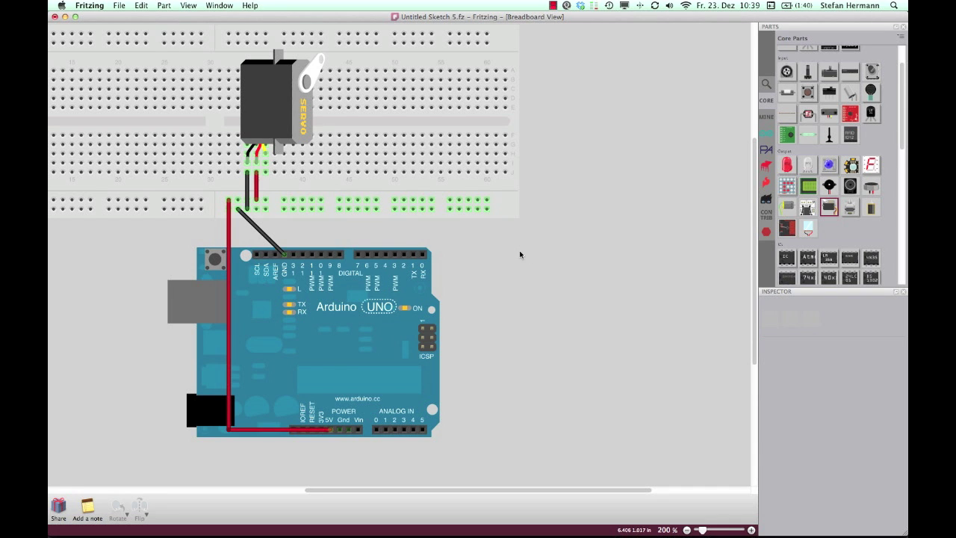
click(282, 188)
Run a bent orange signal wire from the servo to pin 9 and place a rotary potentiometer.
drag(267, 173, 329, 256)
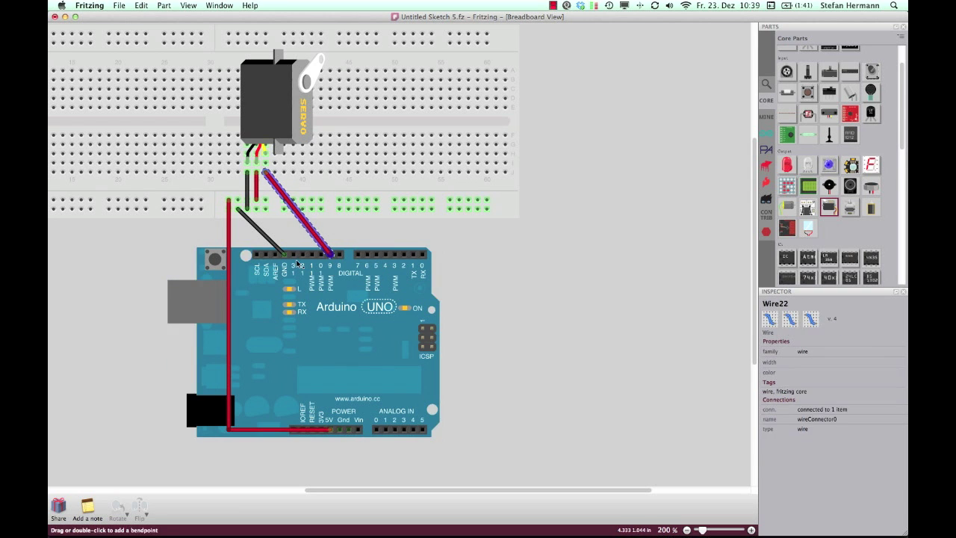
right_click(301, 223)
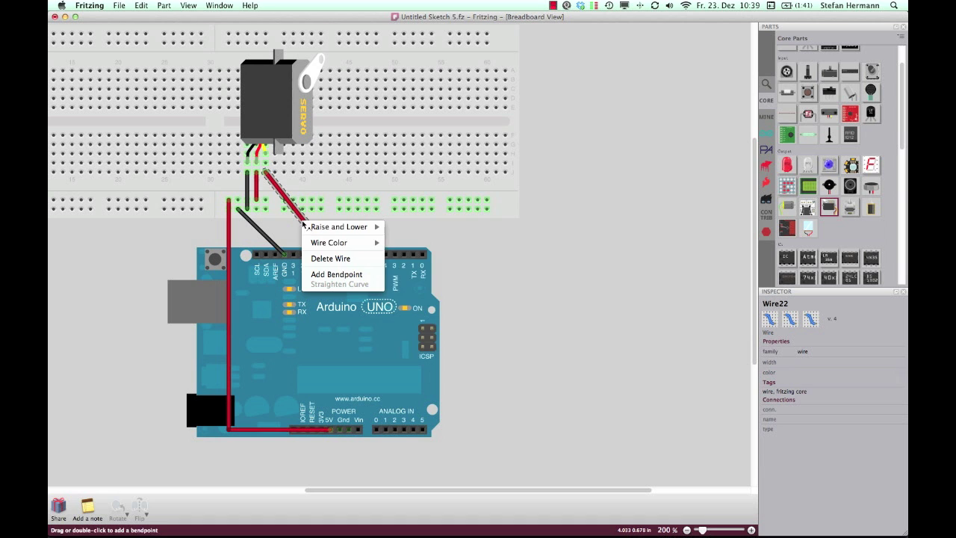
mouse_move(348, 242)
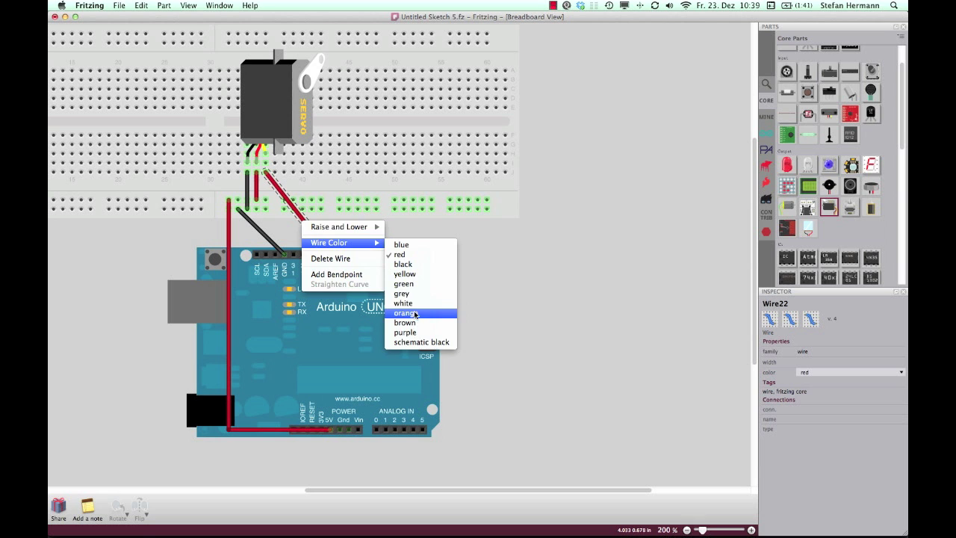
click(322, 254)
drag(299, 215, 266, 216)
click(530, 267)
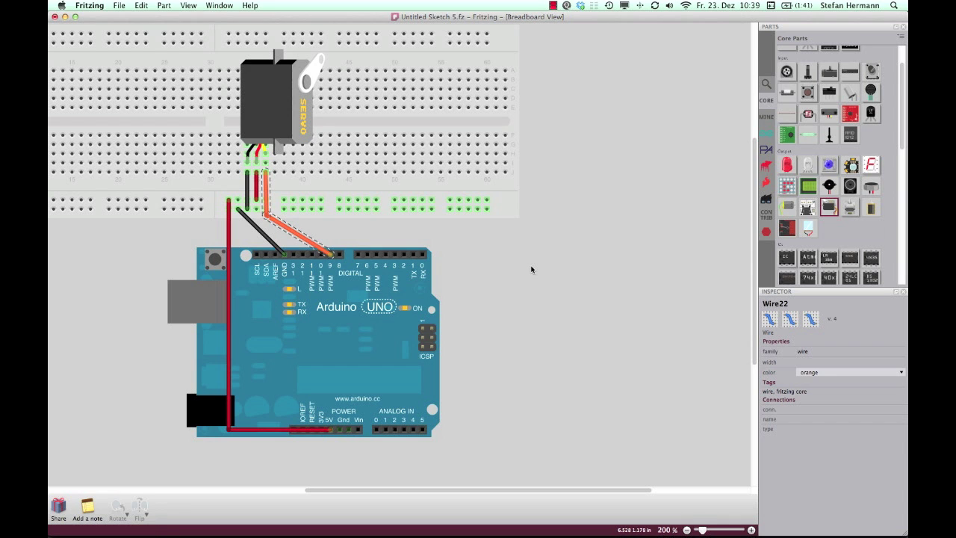
mouse_move(780, 181)
drag(807, 71, 415, 122)
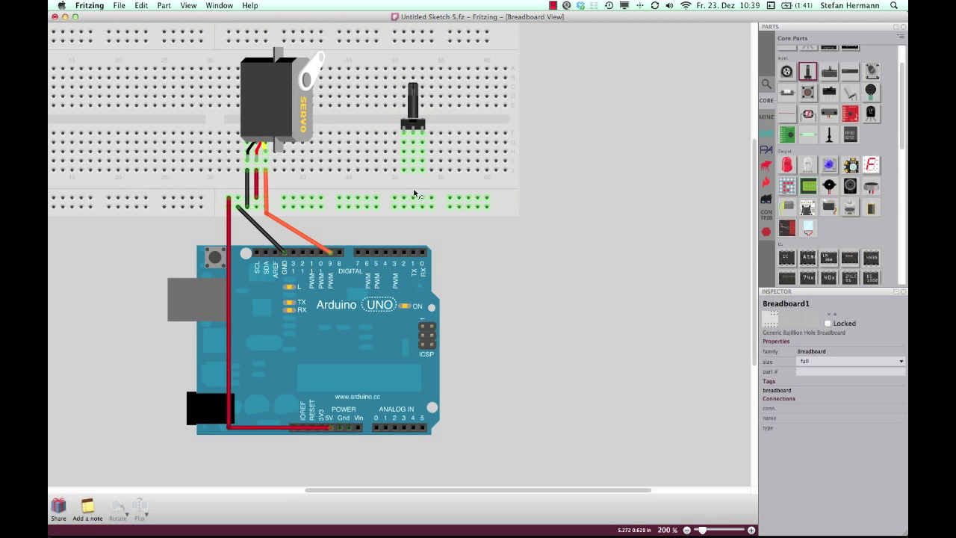
Wire the potentiometer's outer pins to the rails with a red power wire and black ground wire.
drag(405, 172, 404, 201)
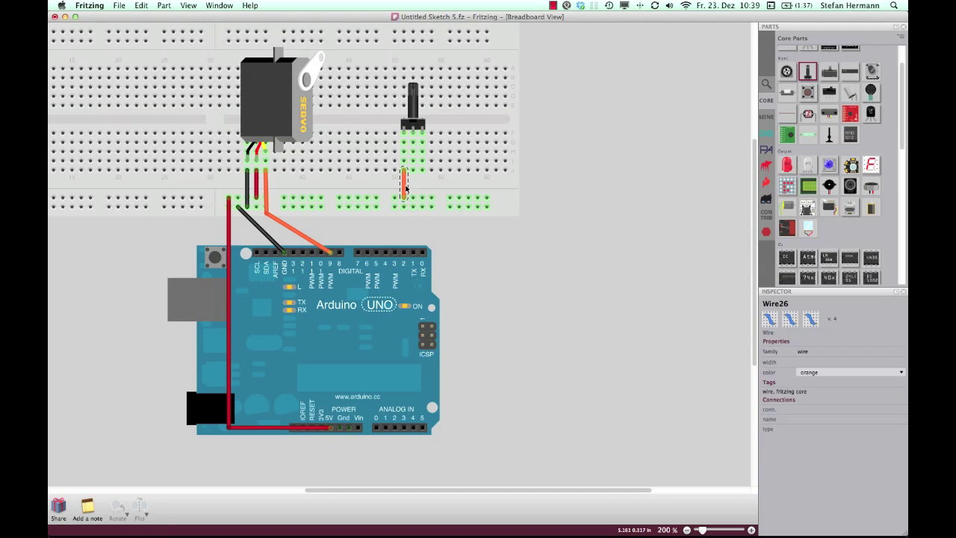
right_click(404, 189)
mouse_move(463, 205)
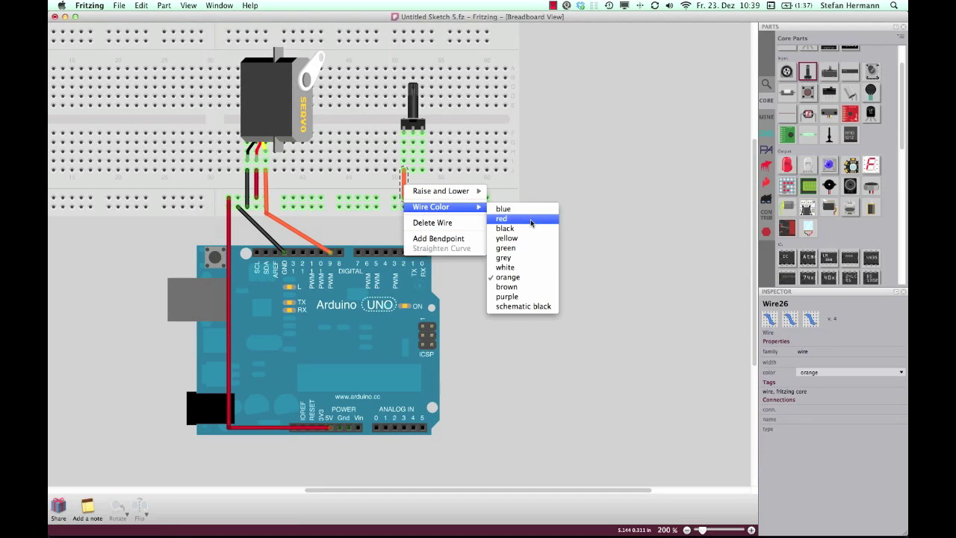
click(504, 216)
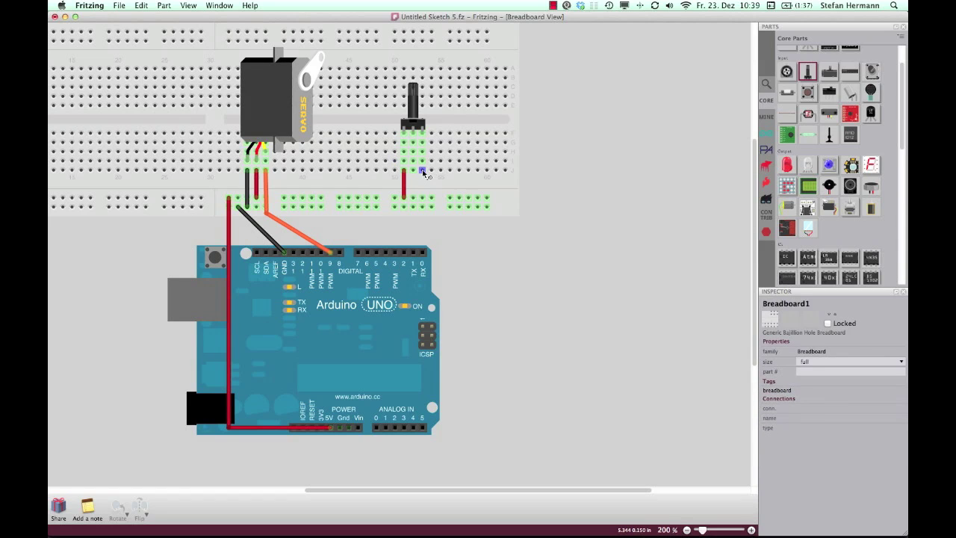
drag(422, 170, 423, 202)
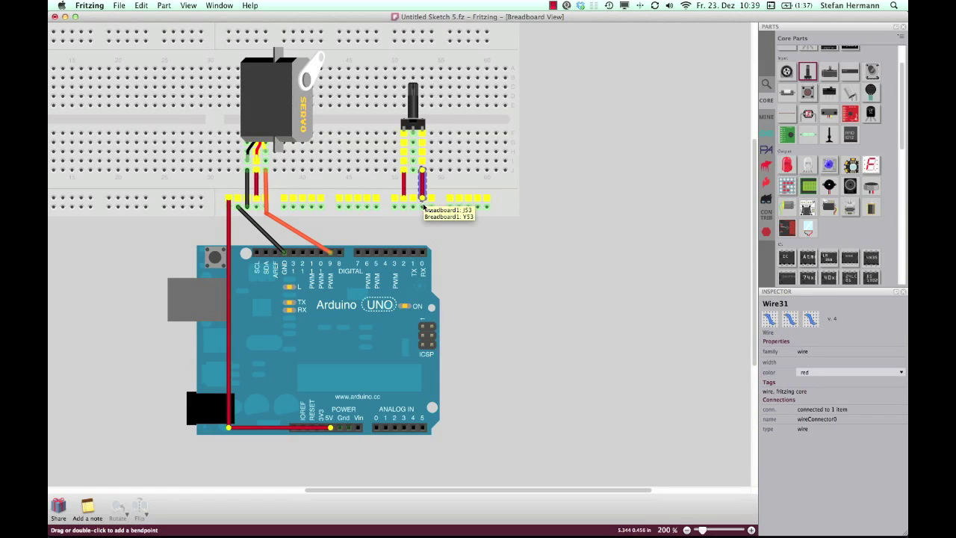
right_click(422, 191)
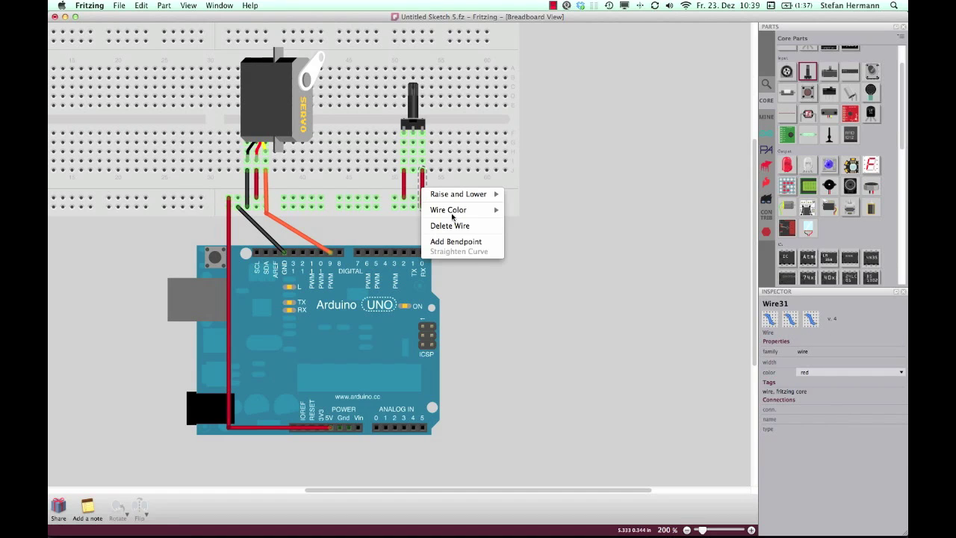
mouse_move(452, 212)
click(545, 237)
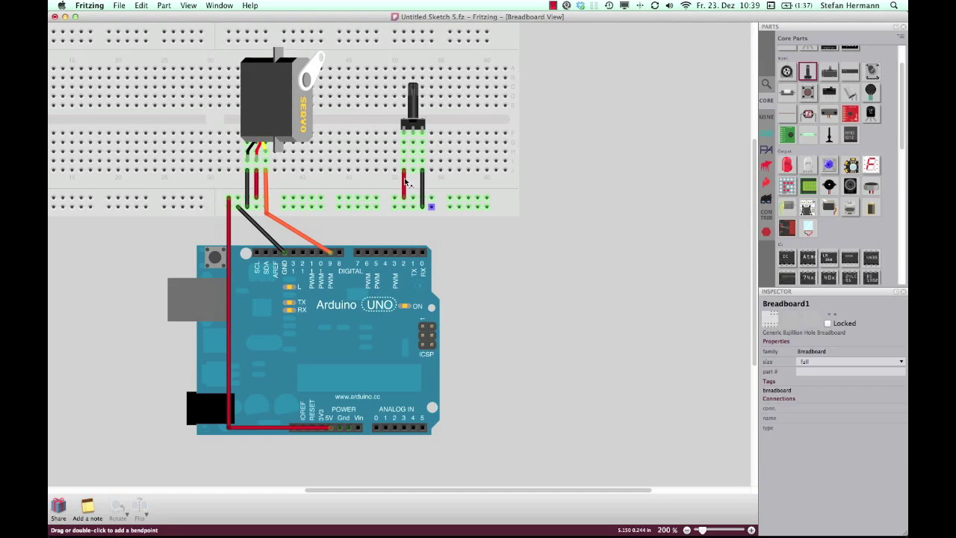
Connect the potentiometer's middle pin to A0 with a yellow wire bent straight down.
drag(415, 173, 377, 427)
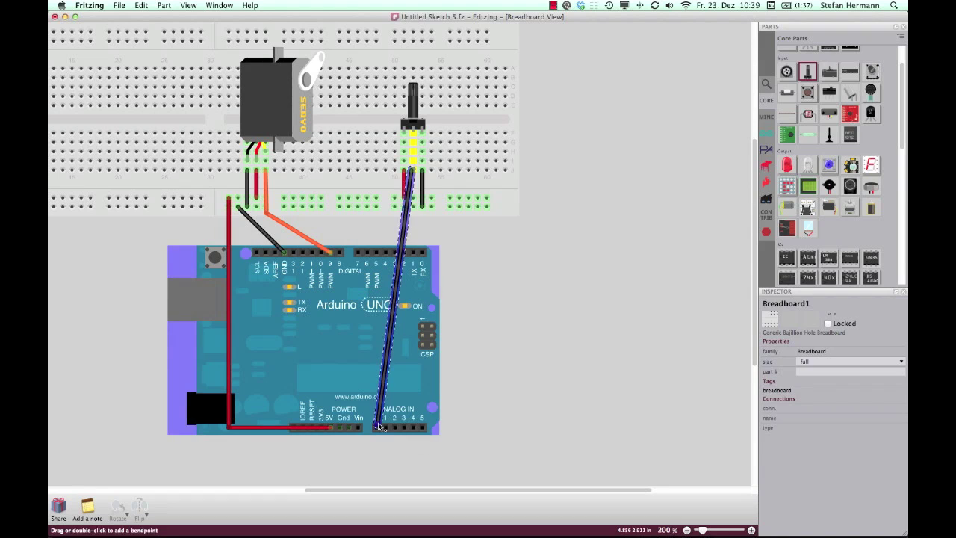
right_click(409, 211)
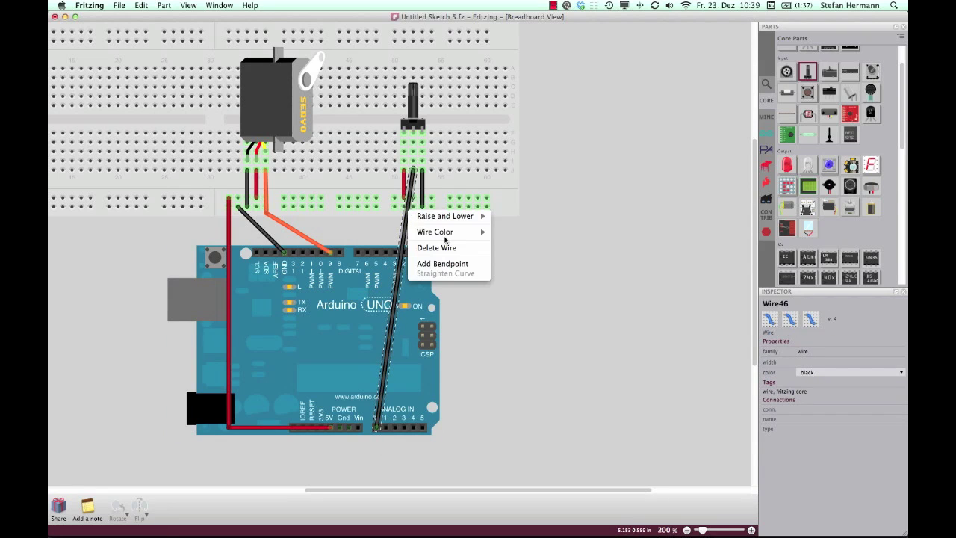
mouse_move(457, 232)
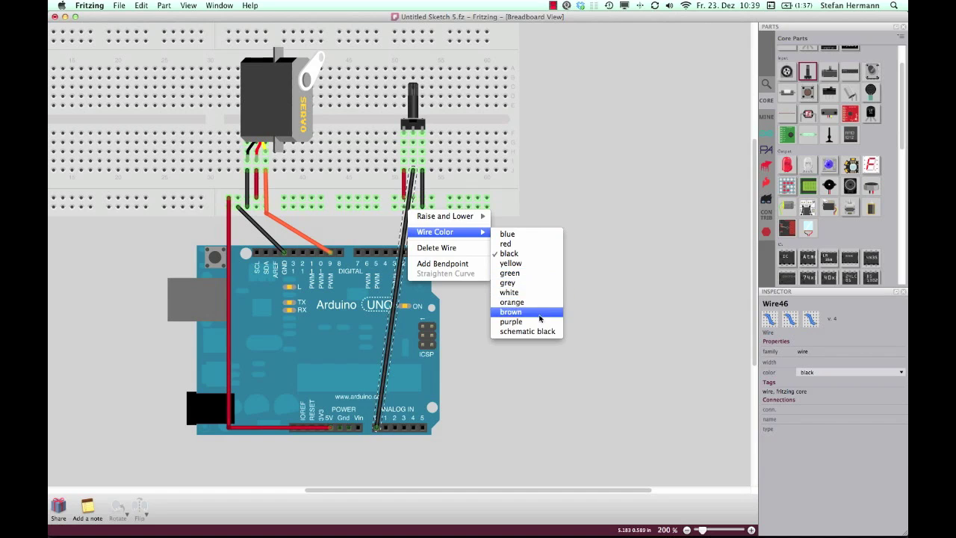
click(539, 267)
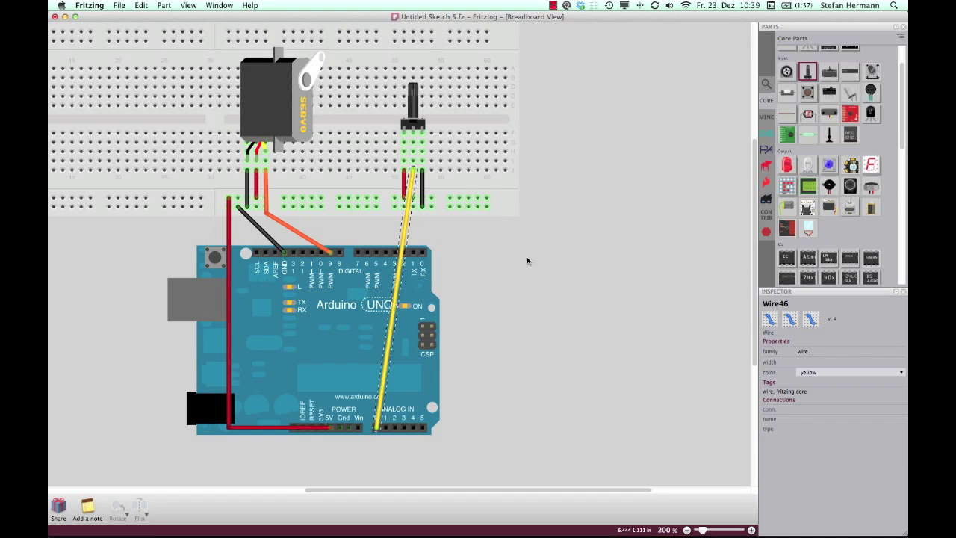
click(415, 213)
click(407, 215)
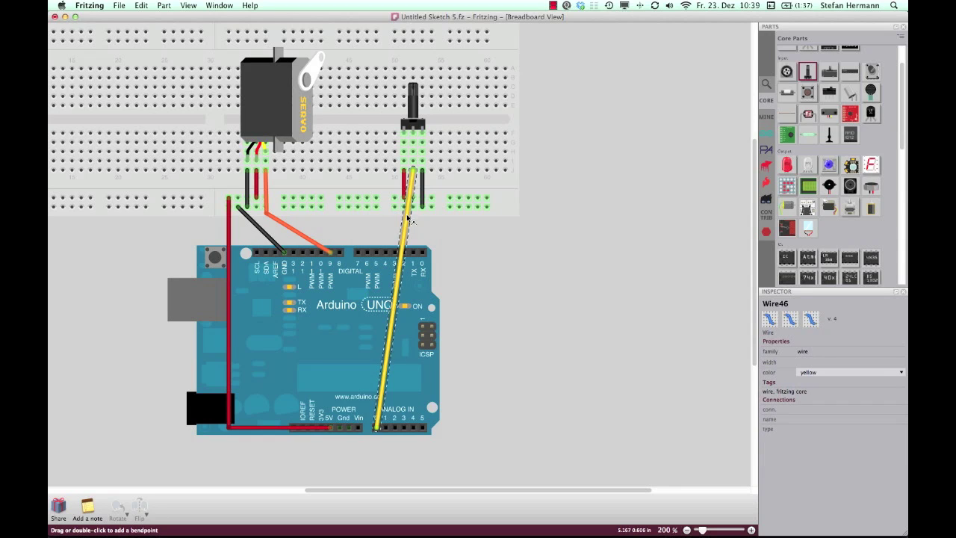
drag(409, 217, 419, 393)
click(495, 357)
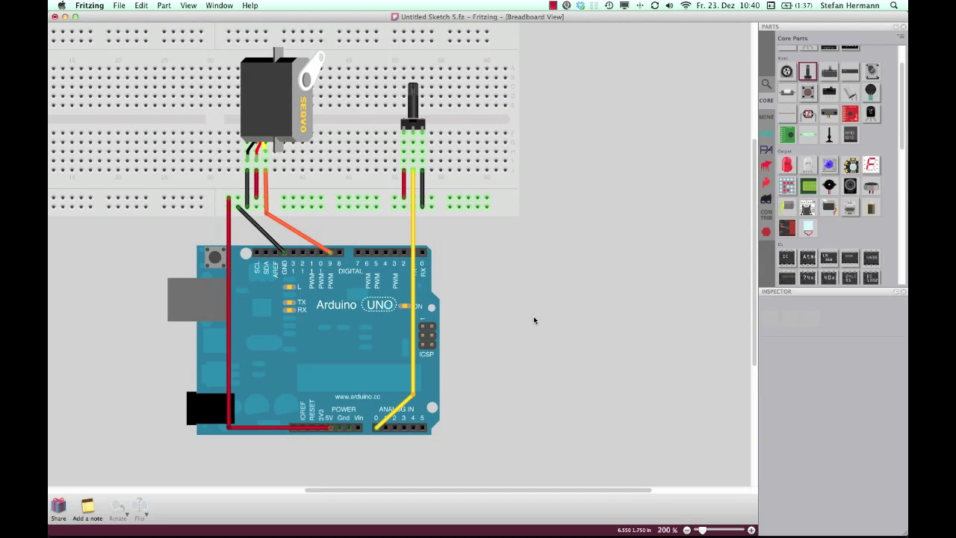
Switch with Cmd+Tab to the Arduino IDE showing the Knob sketch.
key(super+Tab)
key(super+Tab)
key(super+Tab)
key(super+Tab)
key(super+Tab)
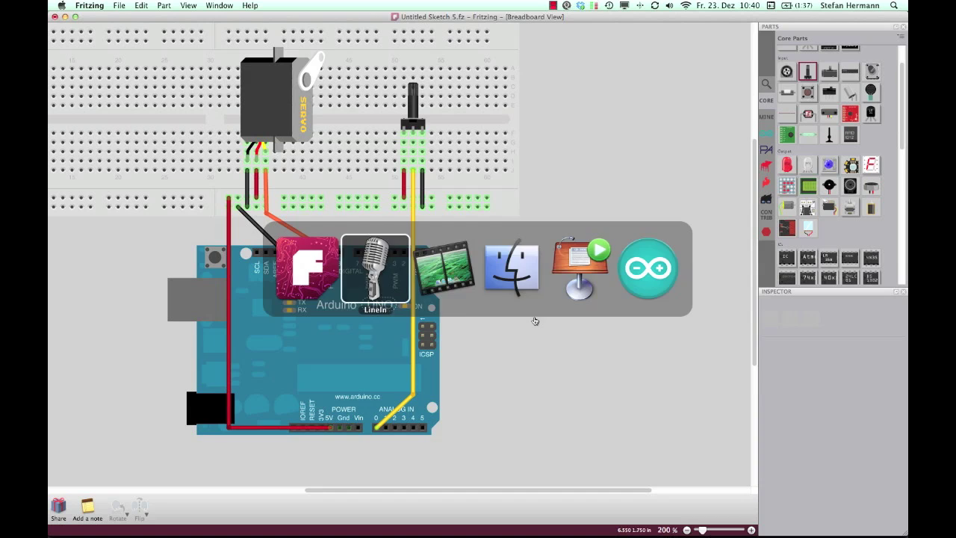